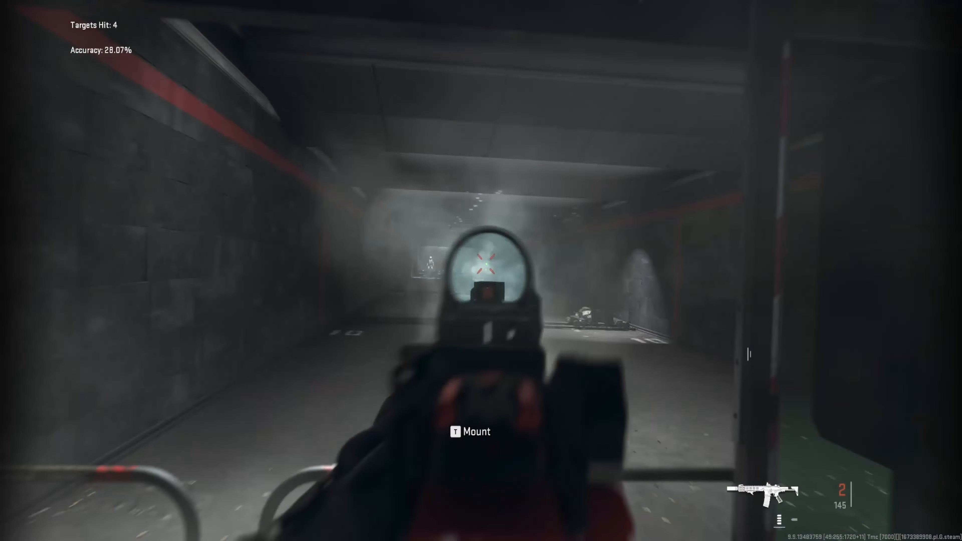
key("r")
key("t")
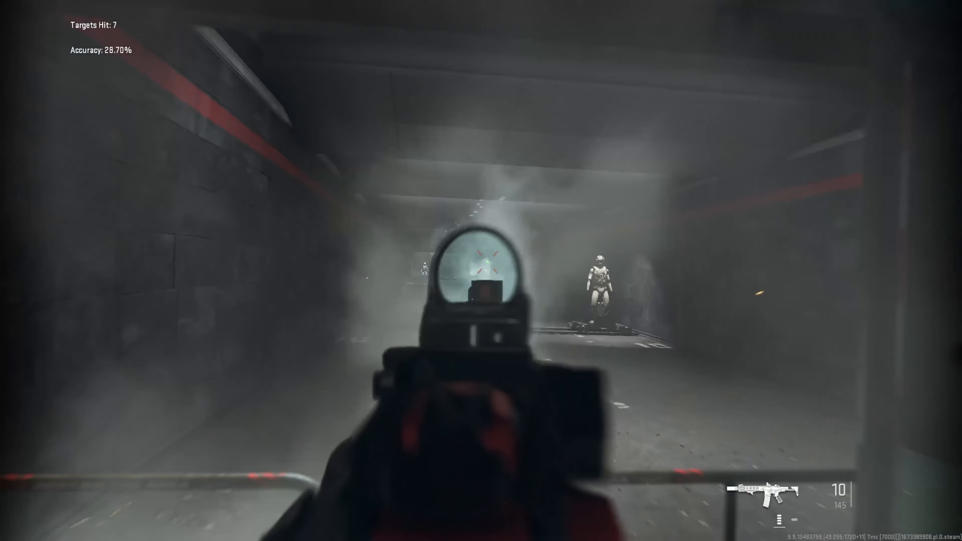
left_click(488, 262)
key("w")
key("shift")
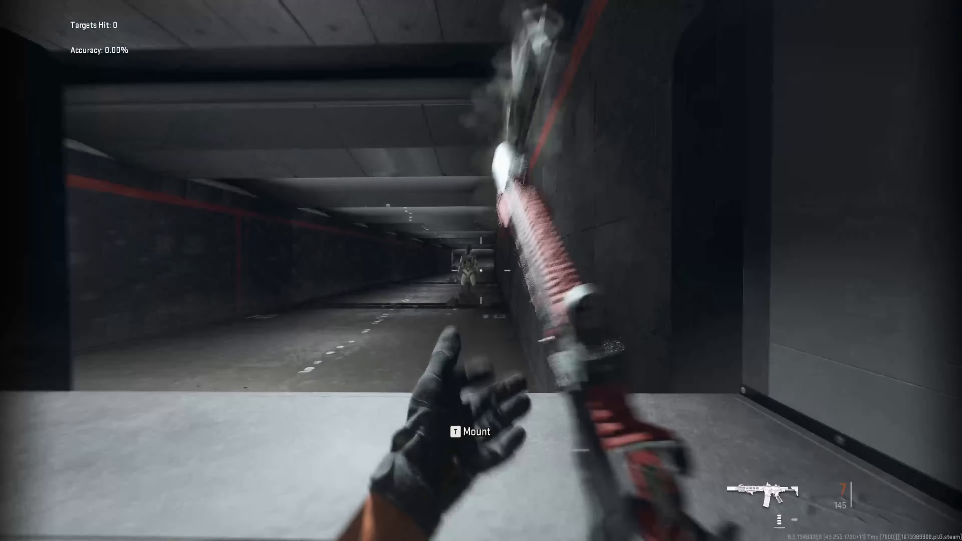
right_click(481, 270)
left_click(481, 271)
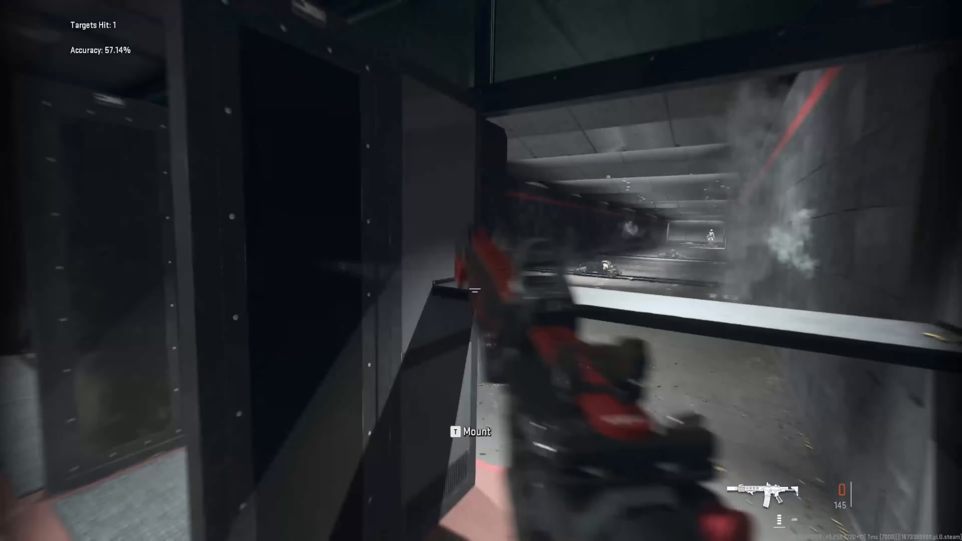
key("w")
key("r")
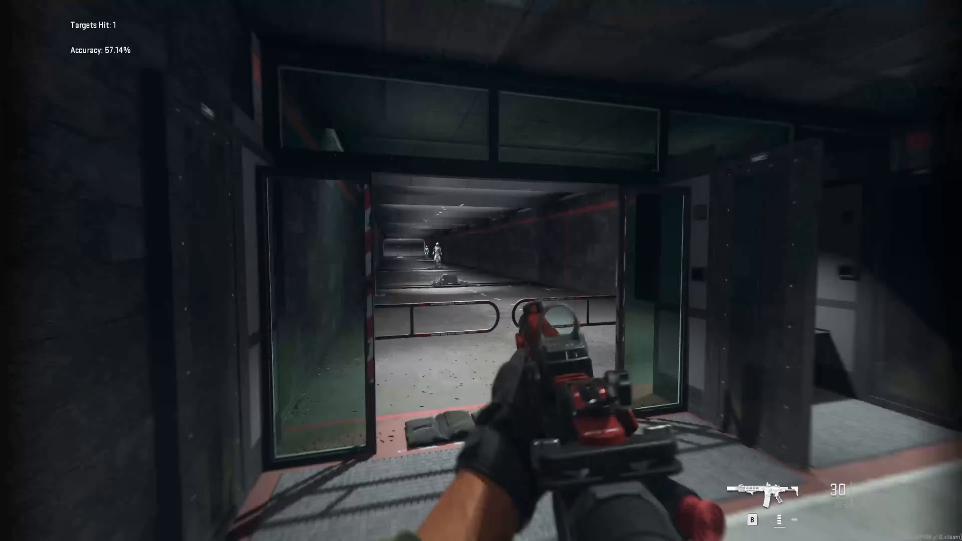
key("w")
key("shift")
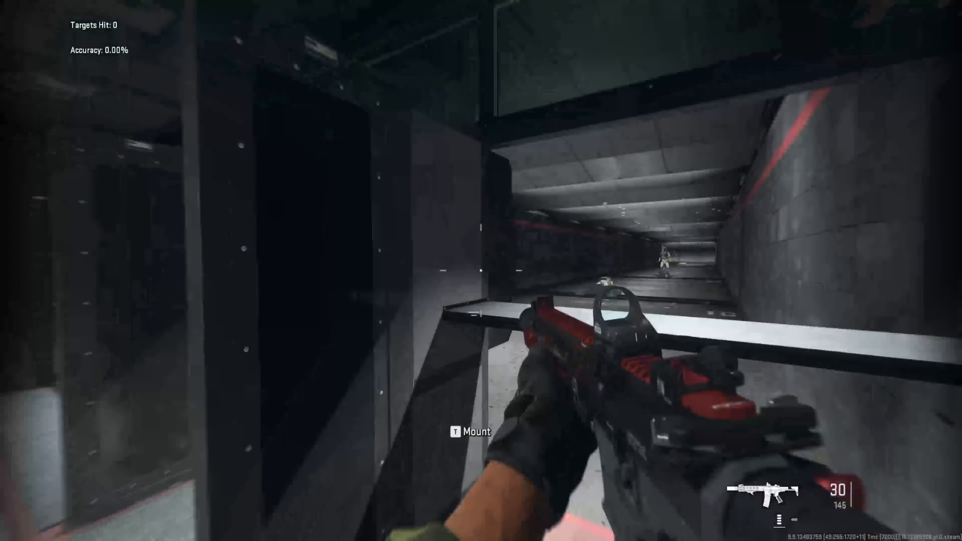
key("w")
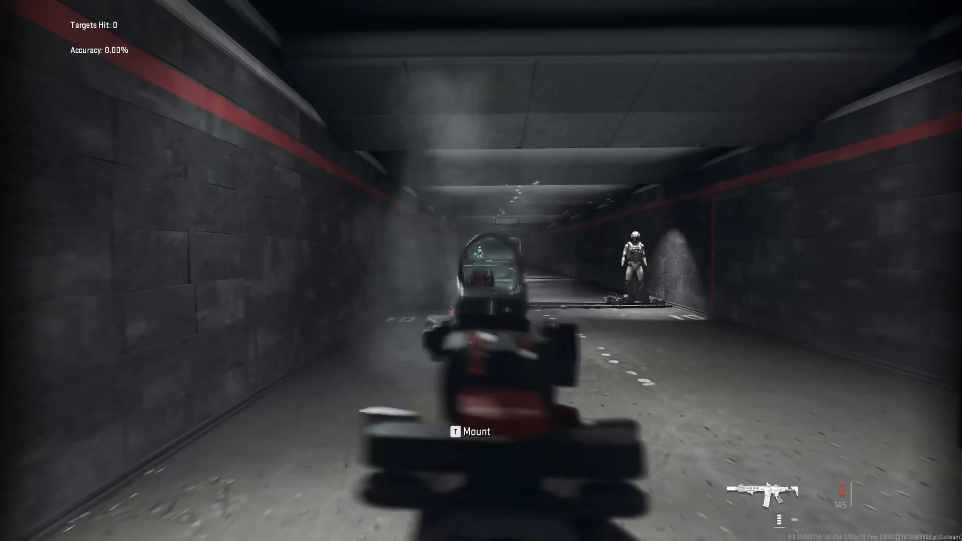
key("r")
key("w")
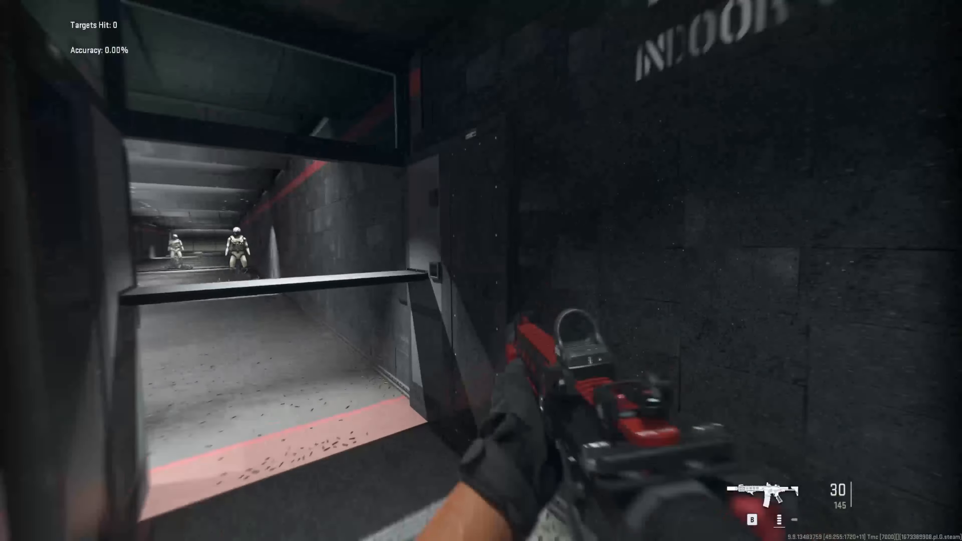
right_click(481, 271)
left_click_drag(481, 271, 481, 271)
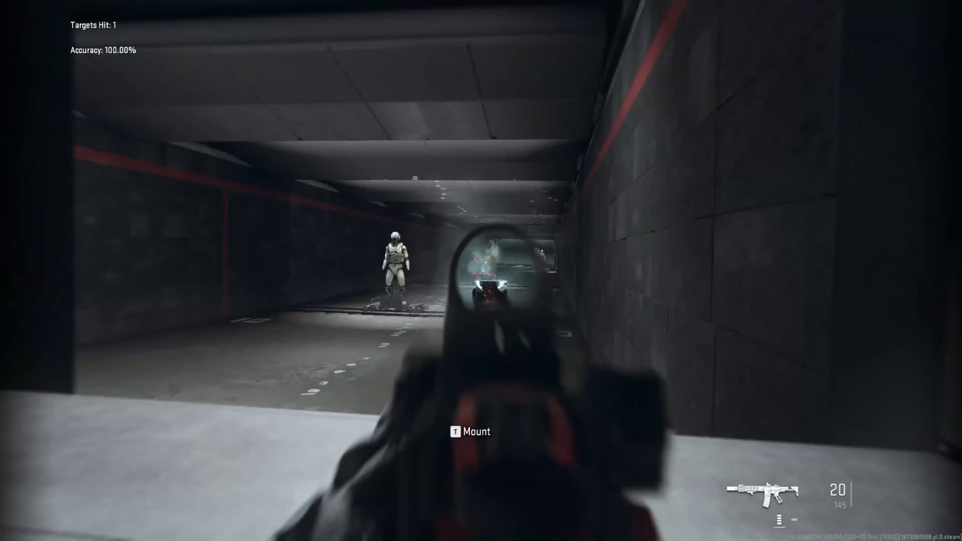
key("w")
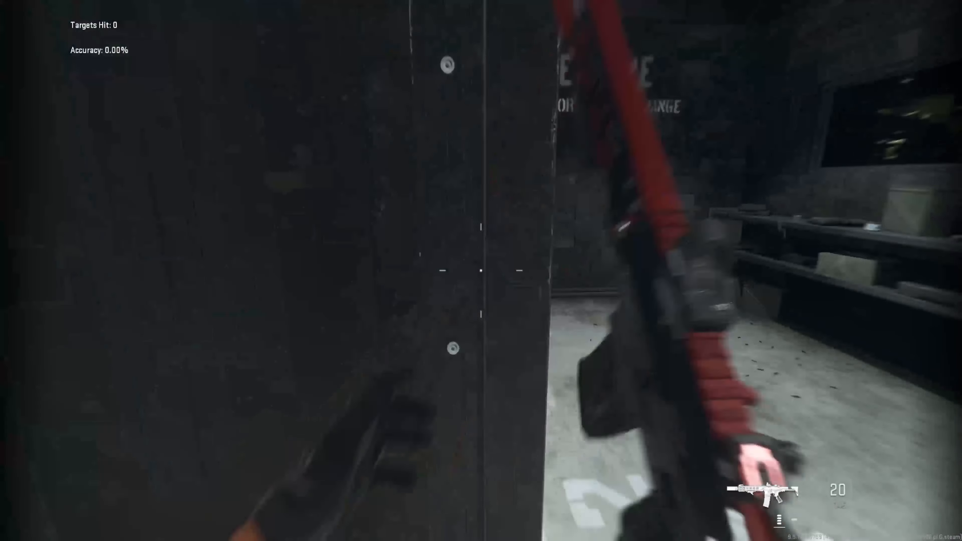
key("w")
key("1")
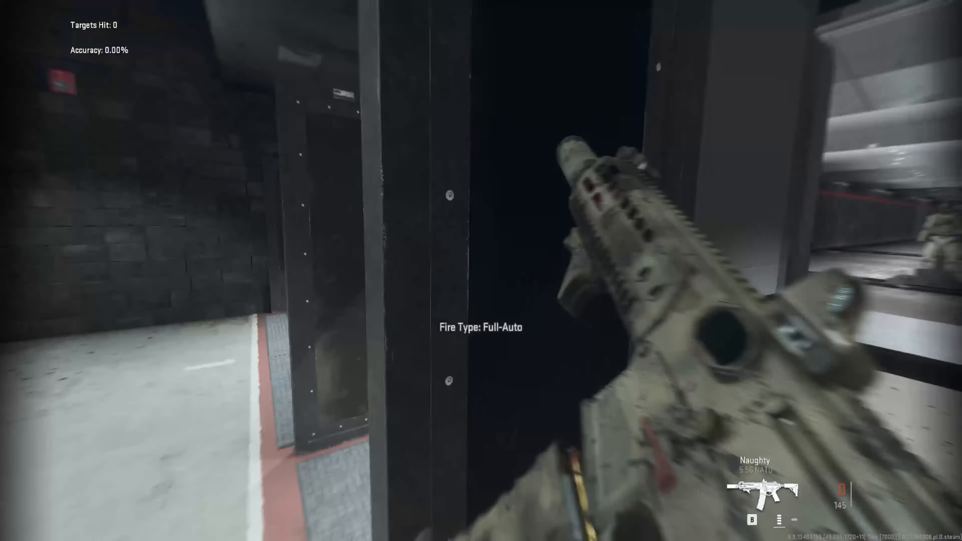
key("w")
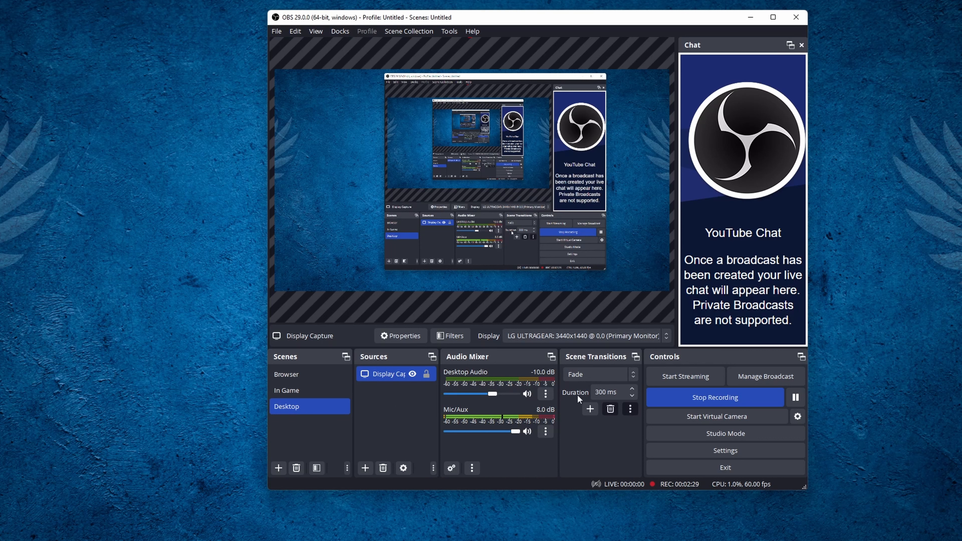
left_click(547, 431)
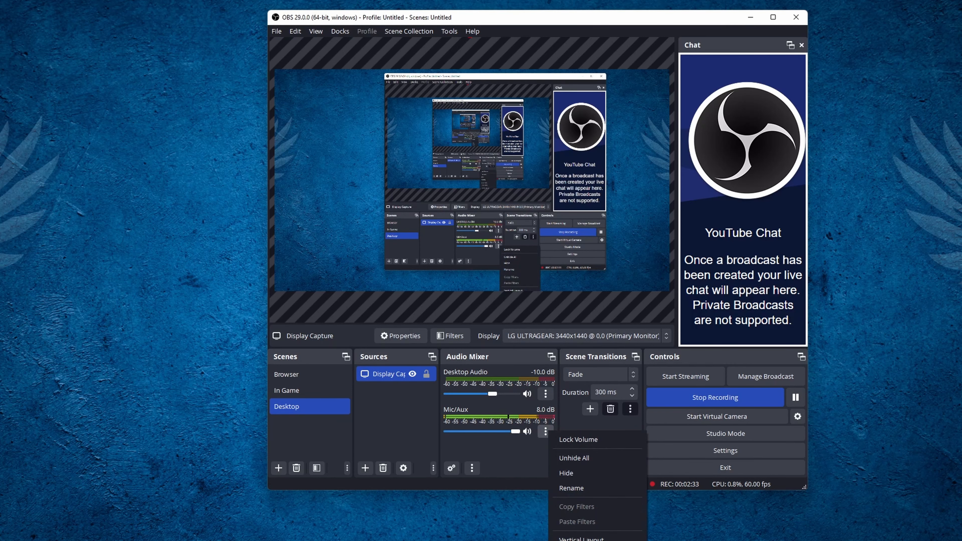
left_click(580, 538)
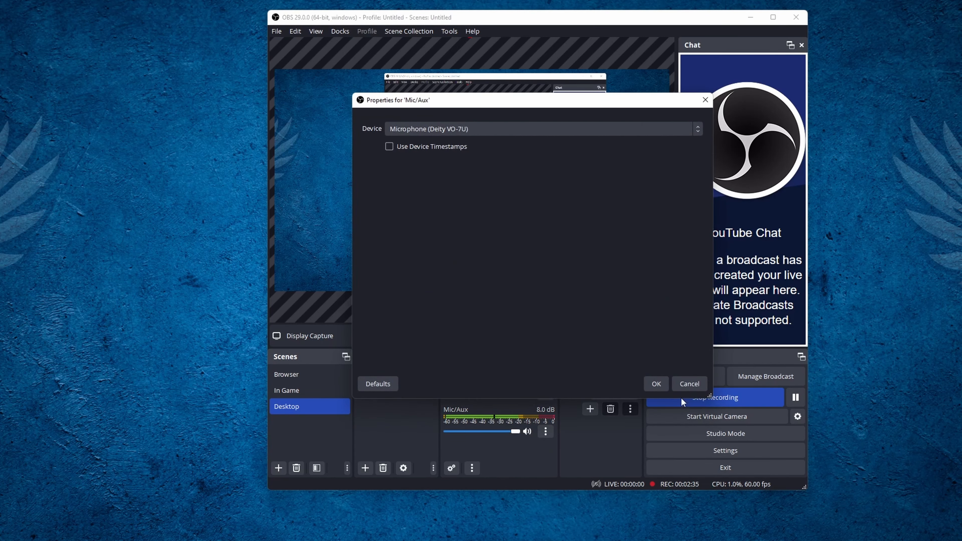
left_click(684, 384)
Step: In the Advanced Audio Properties, set the volume of Desktop Audio to -10.0 dB and of Mic/Aux to 8.0 dB
left_click(546, 432)
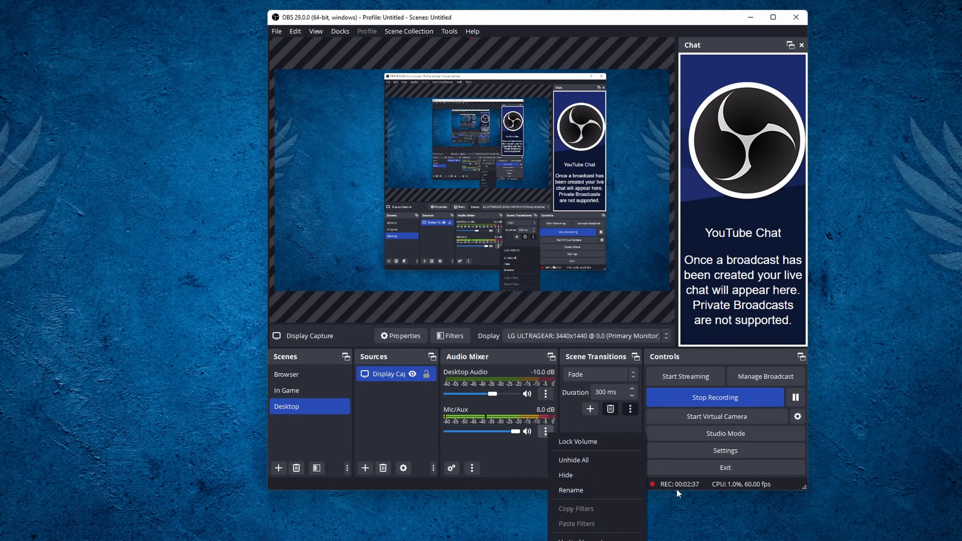
left_click(584, 539)
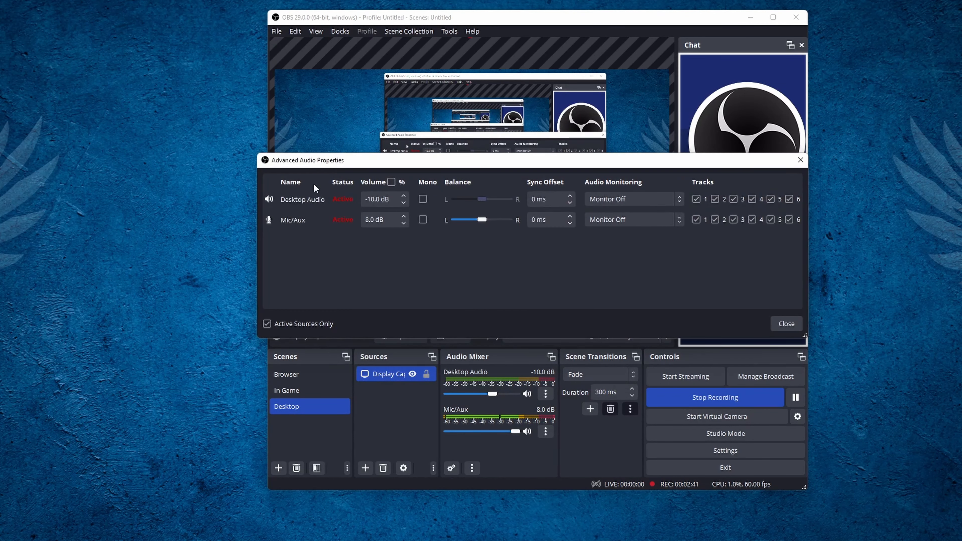
left_click(404, 195)
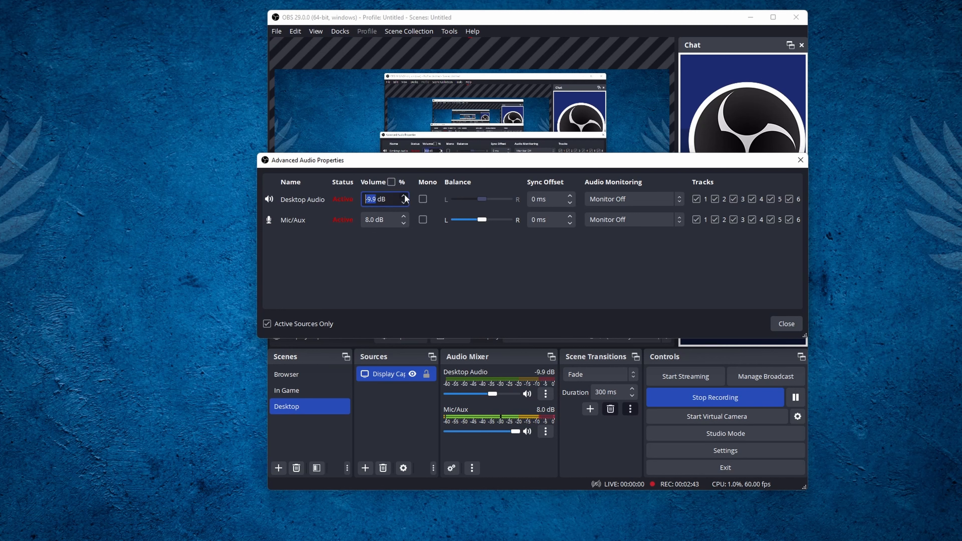
left_click(404, 203)
left_click(404, 204)
left_click(404, 224)
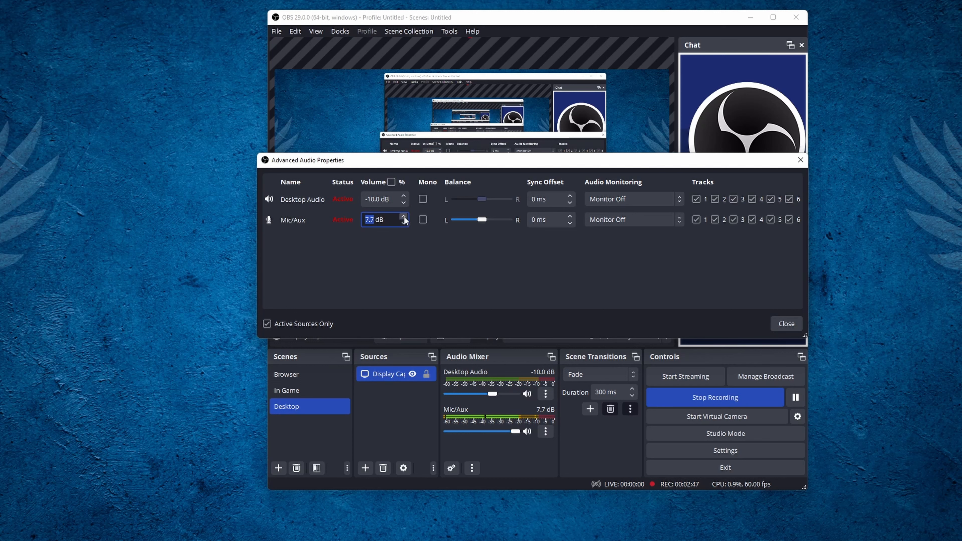
left_click(404, 216)
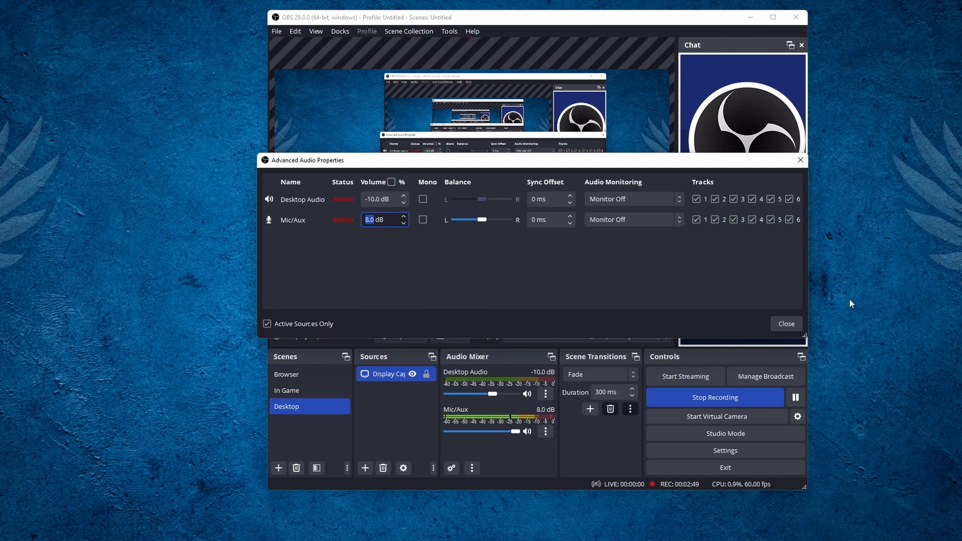